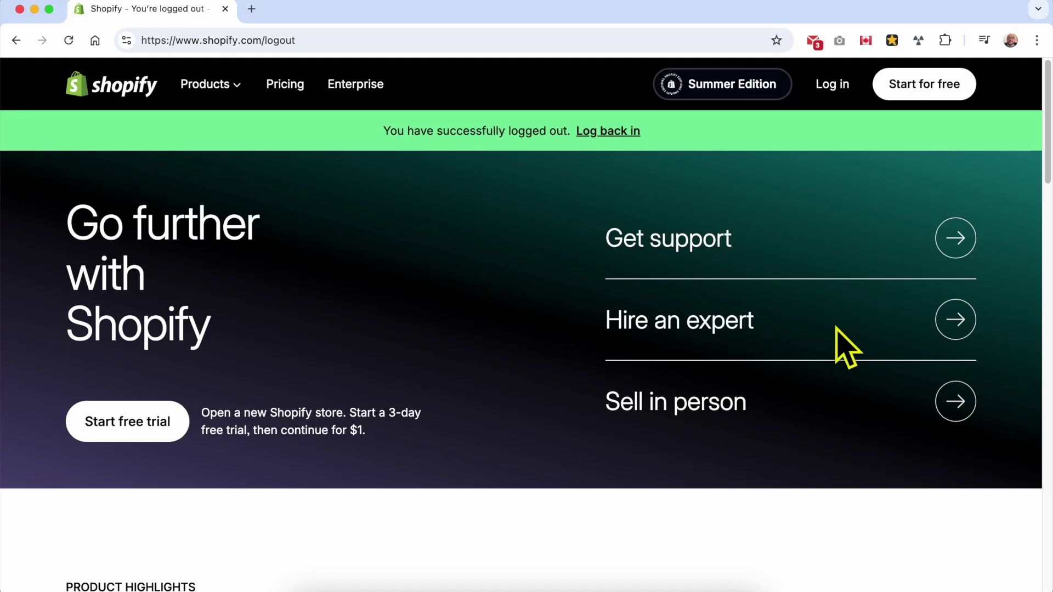
Replace the logout address with the Shopify login page URL
drag(202, 40, 352, 52)
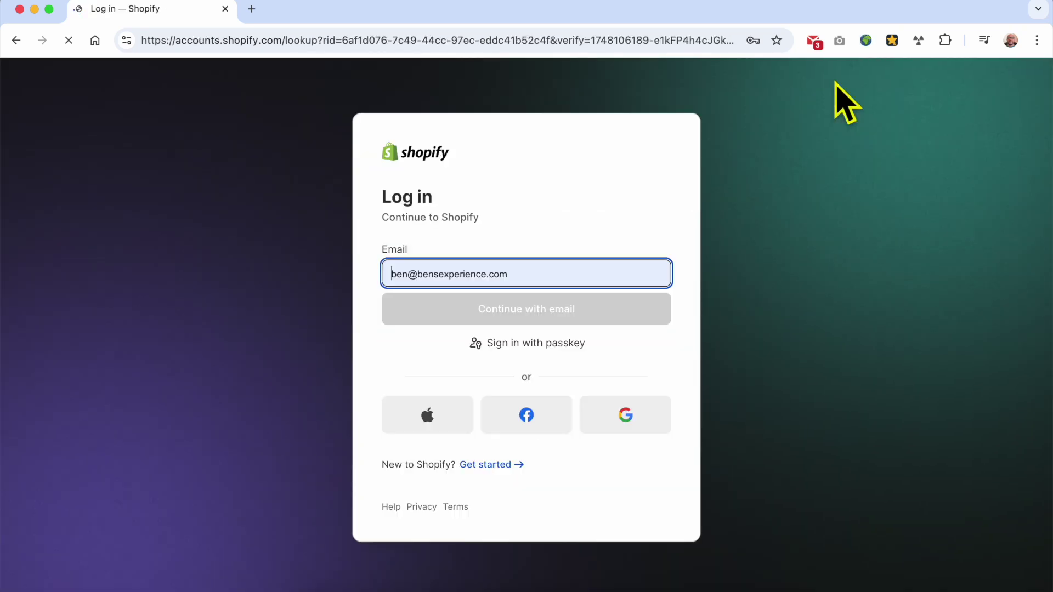
Log in to Shopify with the saved account email and autofilled password
click(530, 278)
click(550, 311)
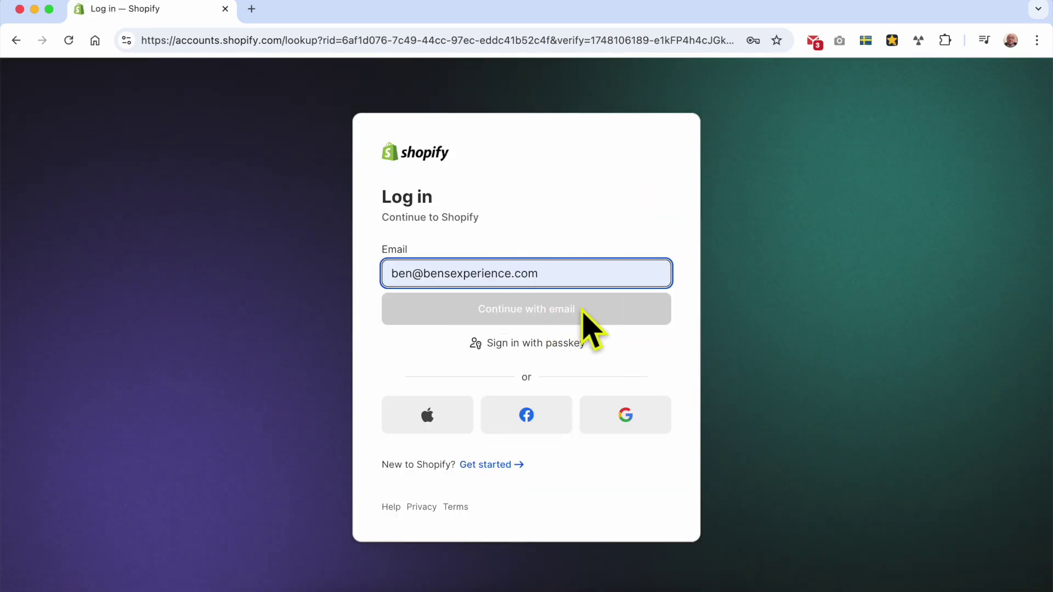
click(573, 268)
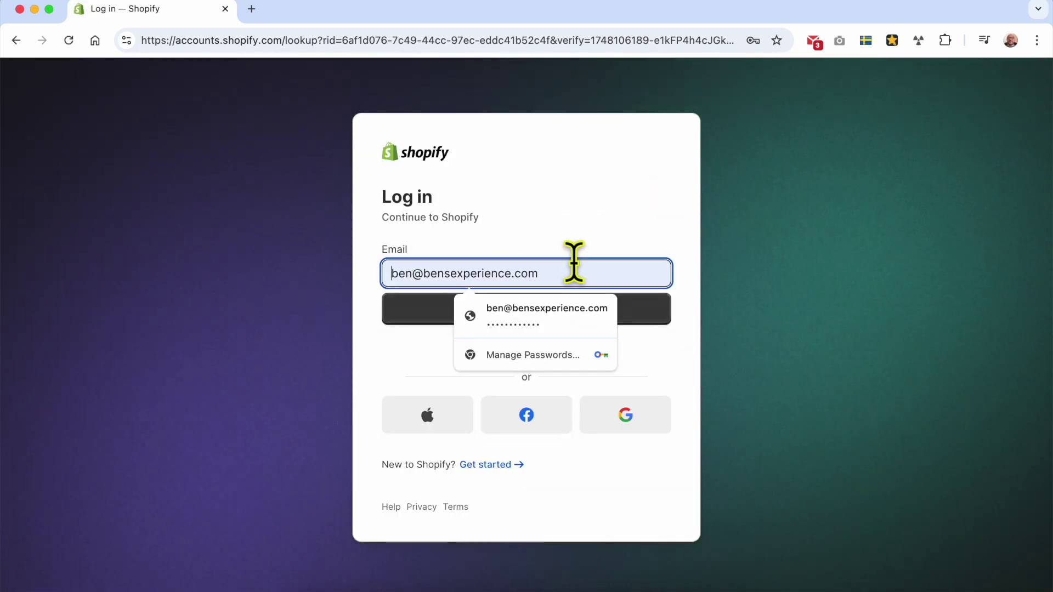
click(576, 319)
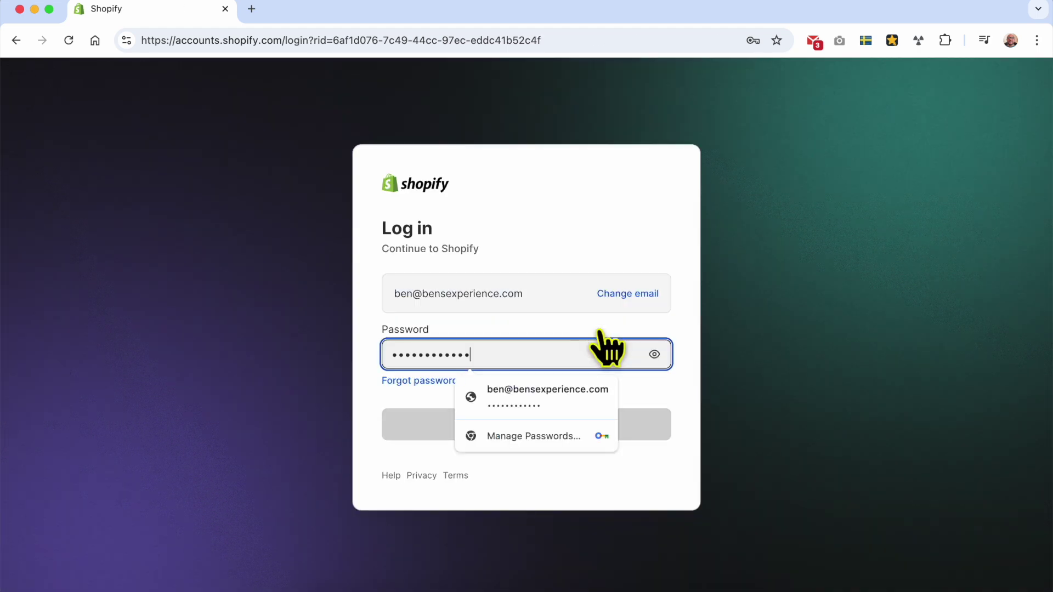
click(553, 428)
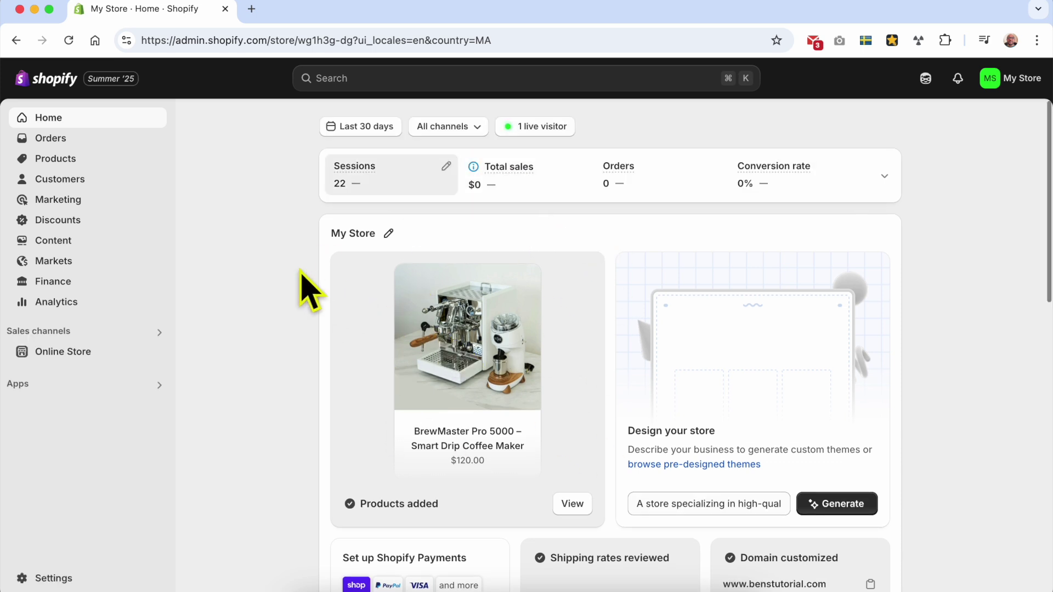
Go to Settings > Locations and view the Pacific Ship & Store location details
click(53, 578)
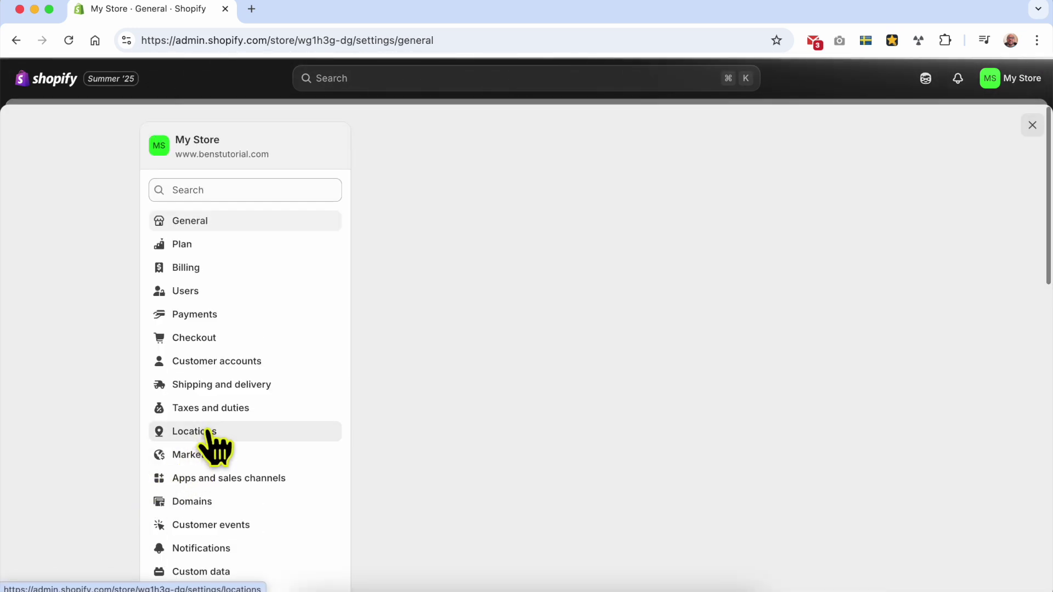
click(211, 436)
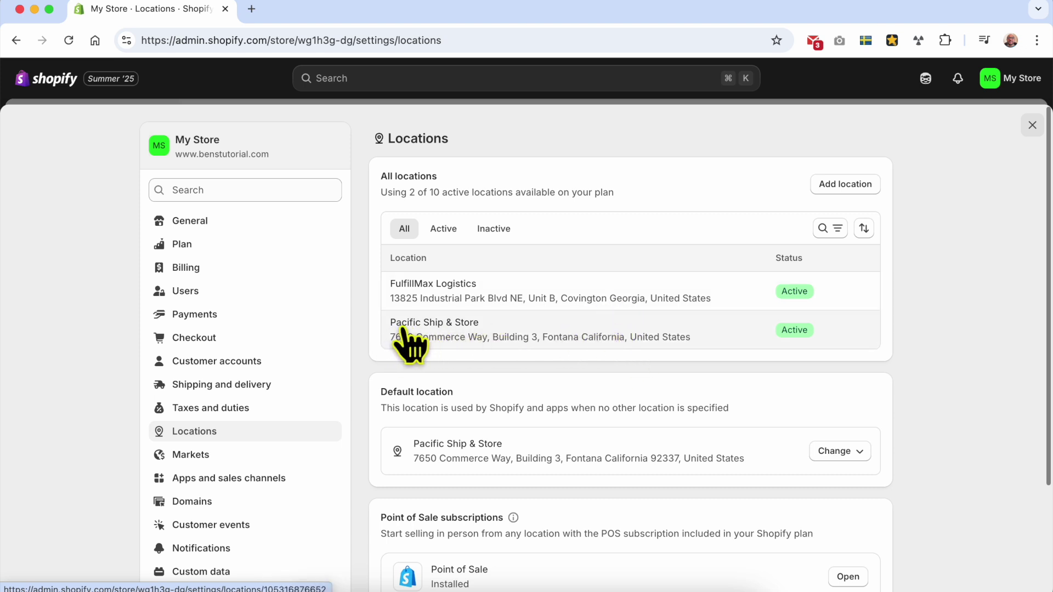
click(485, 337)
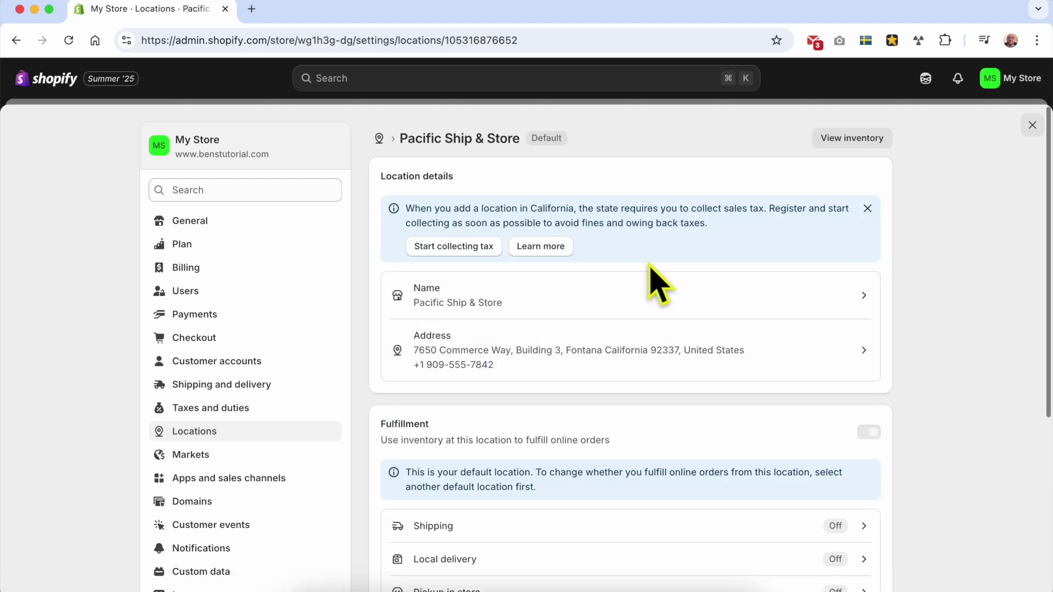
scroll(658, 284, down, 5)
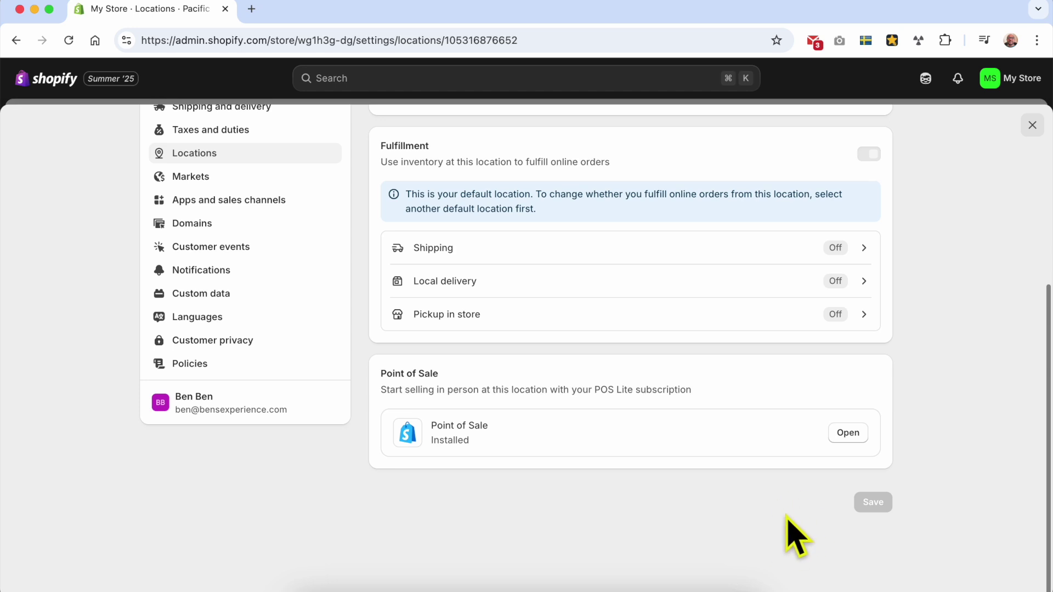
scroll(802, 531, up, 5)
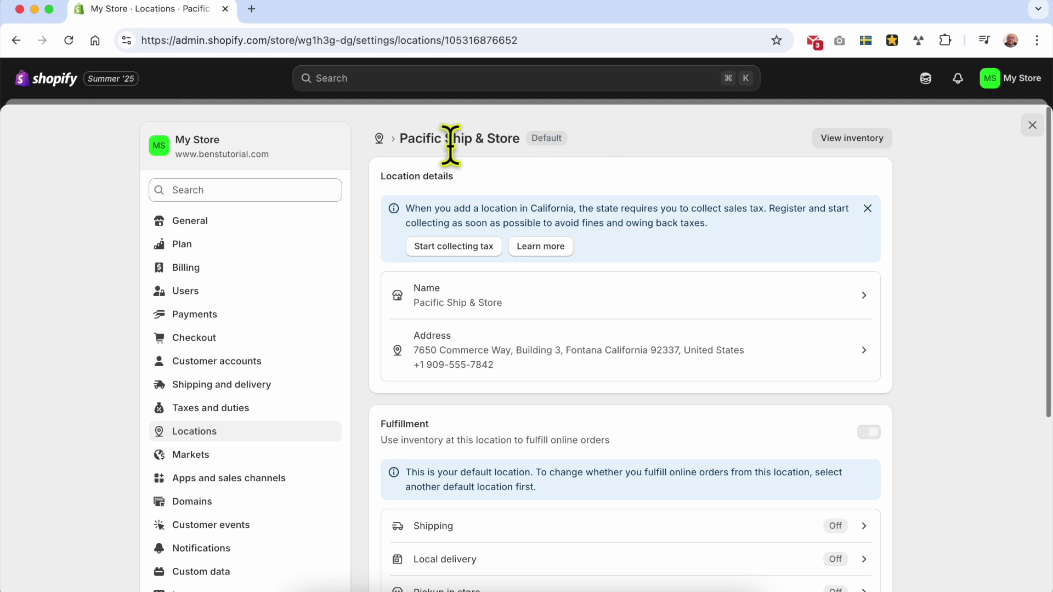
Change the default location from Pacific Ship & Store to FulfillMax Logistics and save
click(379, 139)
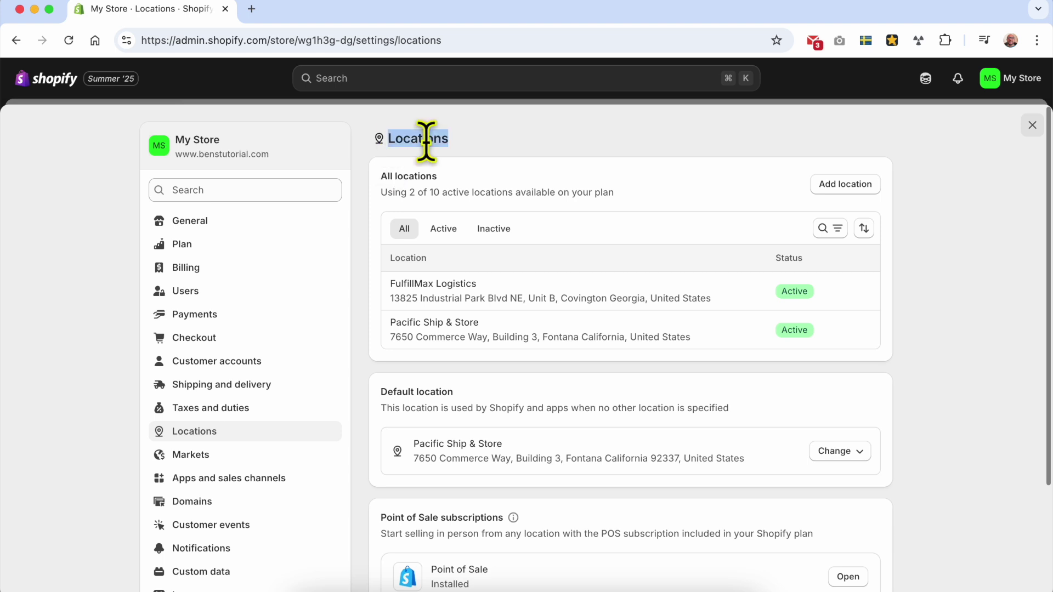
scroll(553, 267, down, 3)
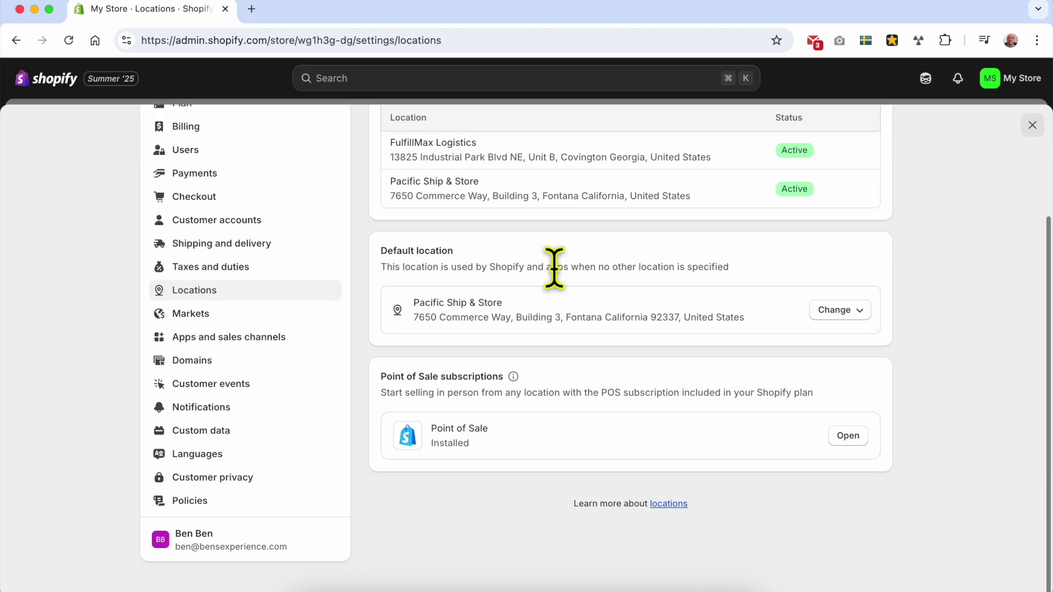
click(428, 313)
click(855, 316)
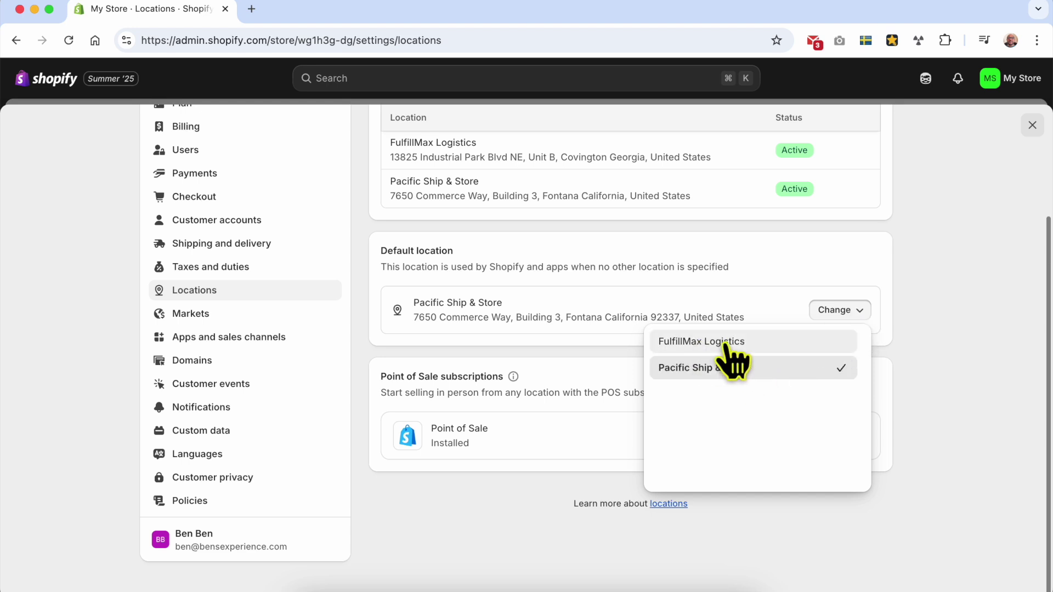
click(723, 343)
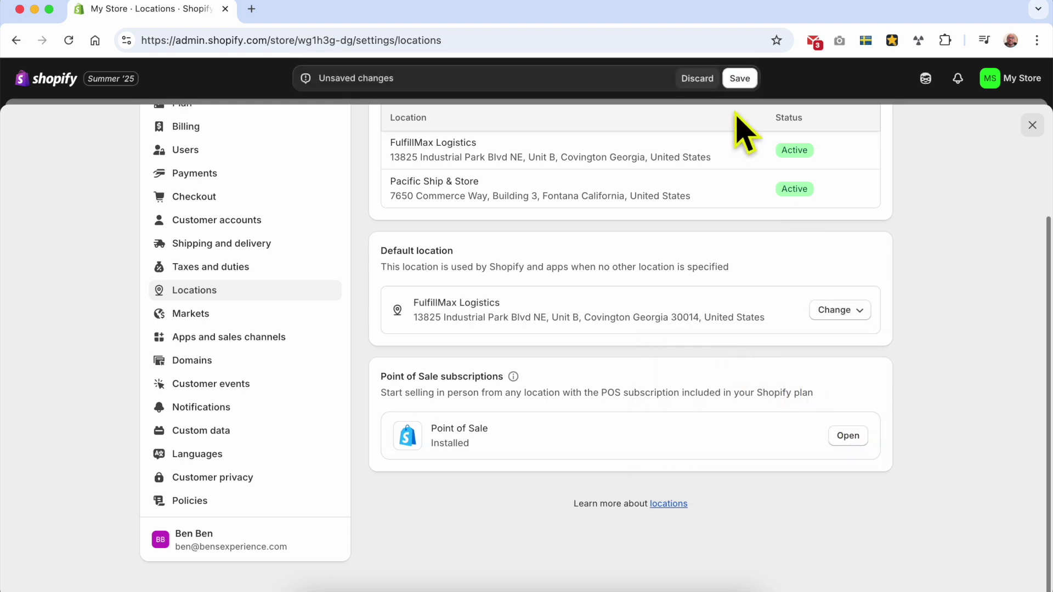
click(738, 80)
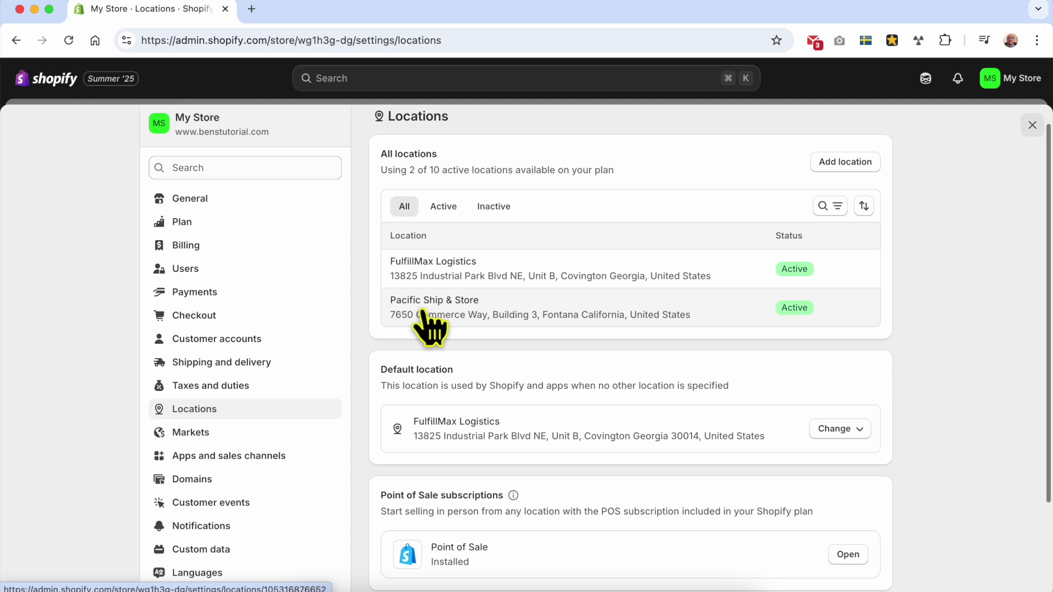
click(465, 321)
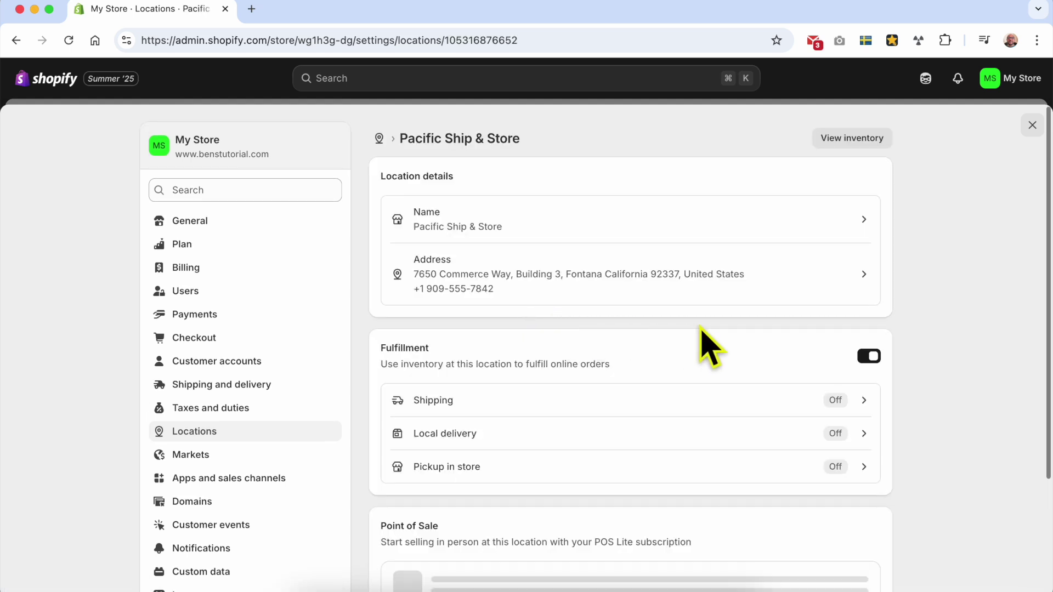
scroll(703, 341, down, 3)
scroll(748, 348, down, 2)
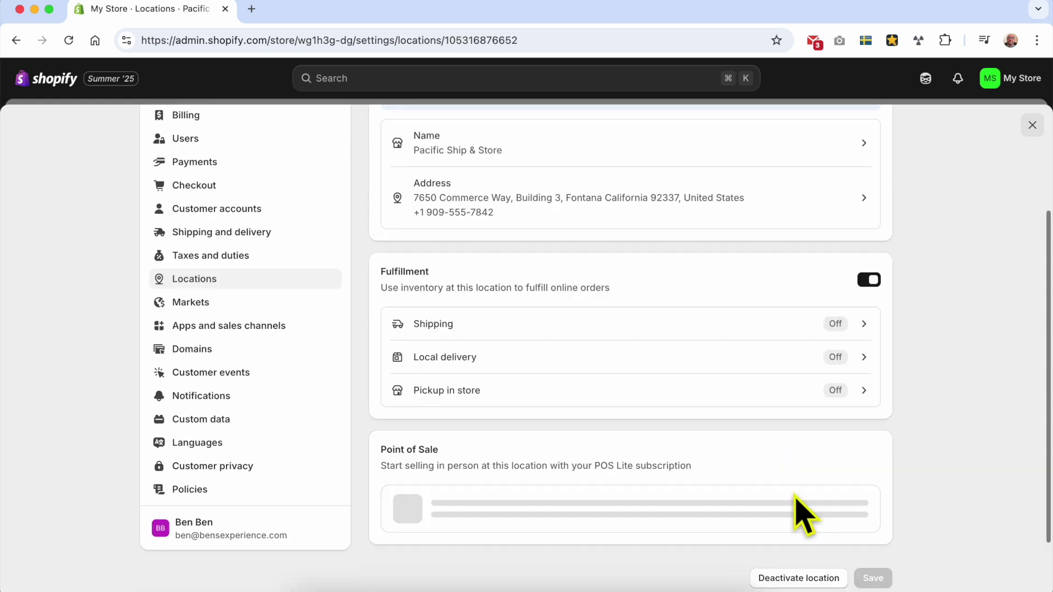
scroll(797, 560, down, 2)
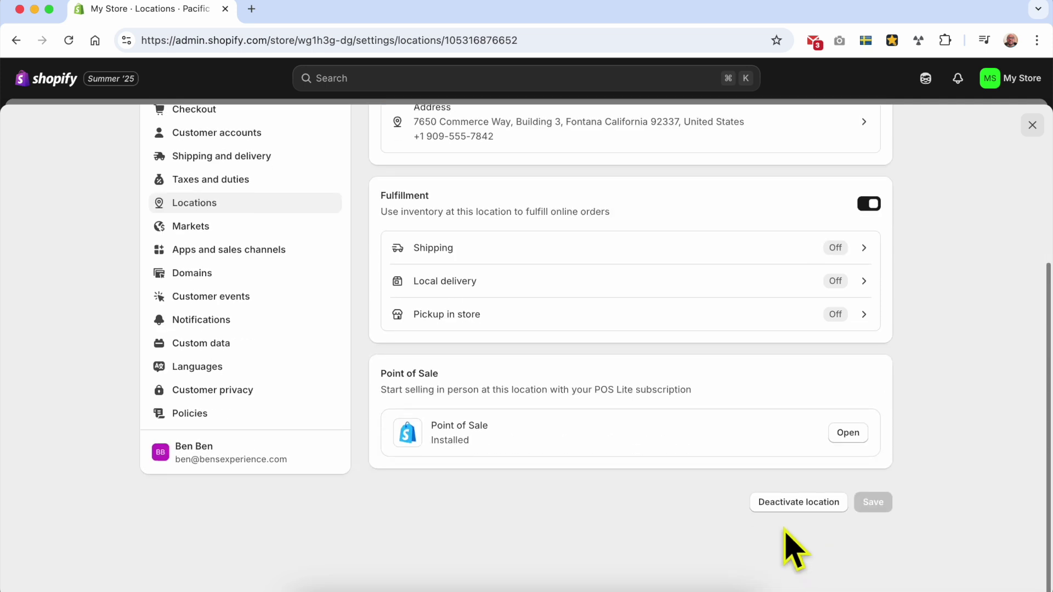
Deactivate the Pacific Ship & Store location and confirm in the dialog
click(818, 503)
click(685, 377)
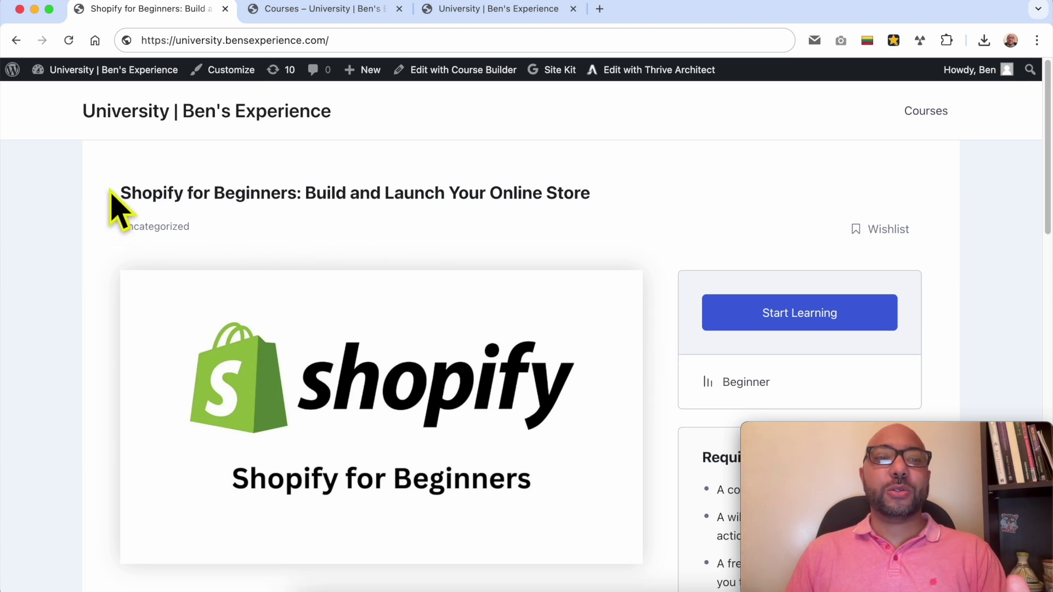
Expand the Shopify for Beginners sections, from Setting Up Your Store through Marketing Your Store
drag(110, 189, 294, 187)
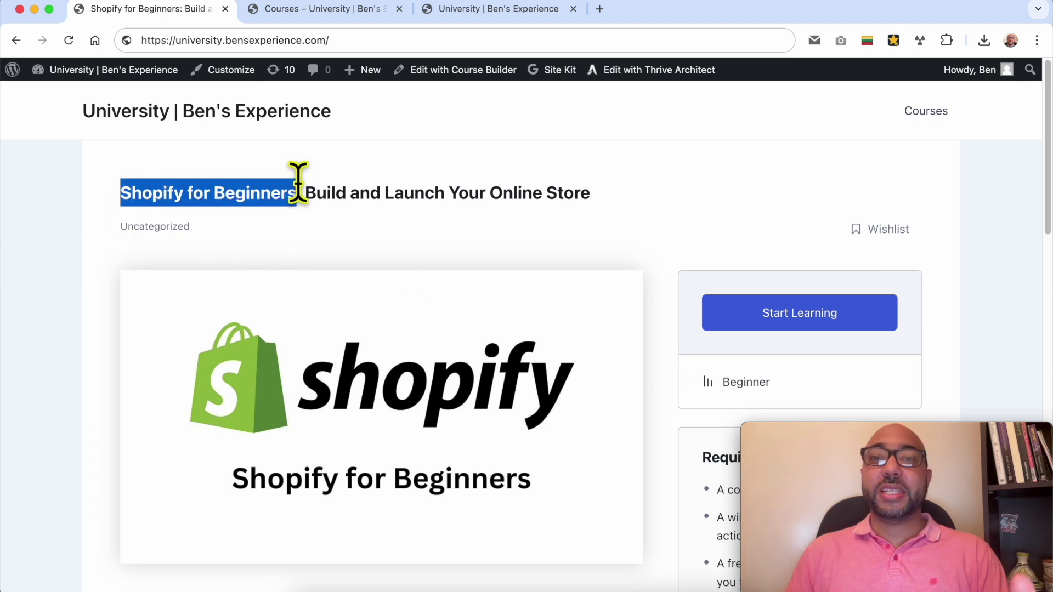
click(482, 252)
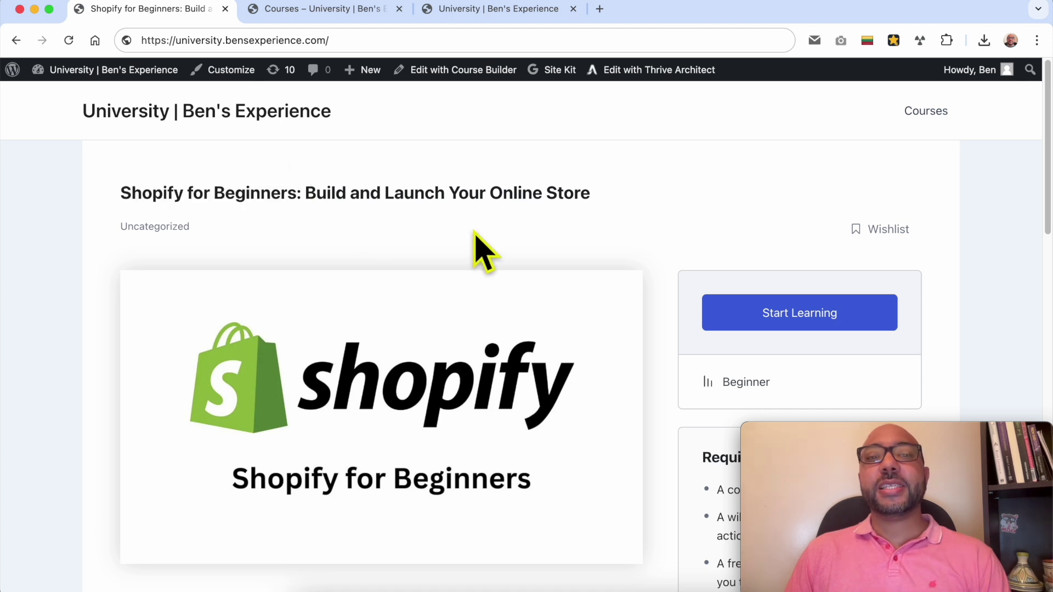
scroll(482, 251, down, 5)
scroll(483, 250, down, 2)
scroll(482, 248, down, 2)
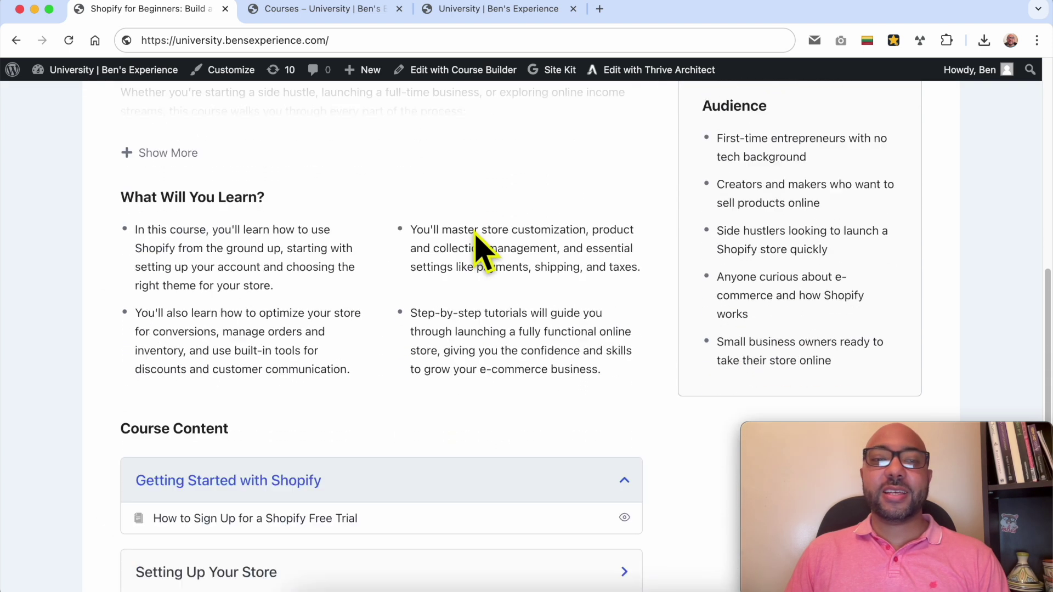
scroll(370, 364, down, 1)
scroll(164, 246, down, 2)
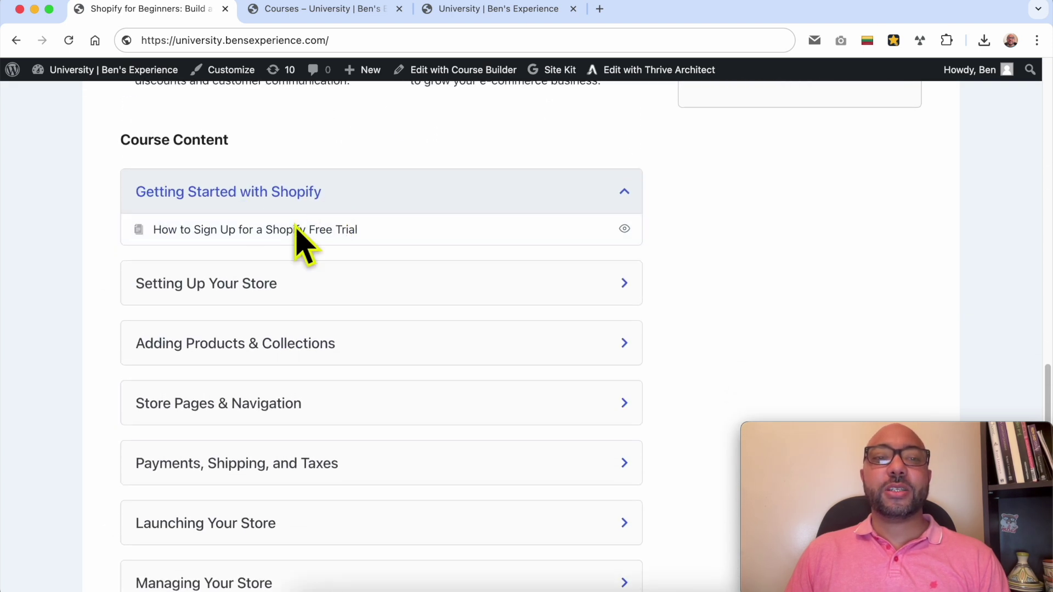
click(165, 292)
scroll(348, 236, down, 2)
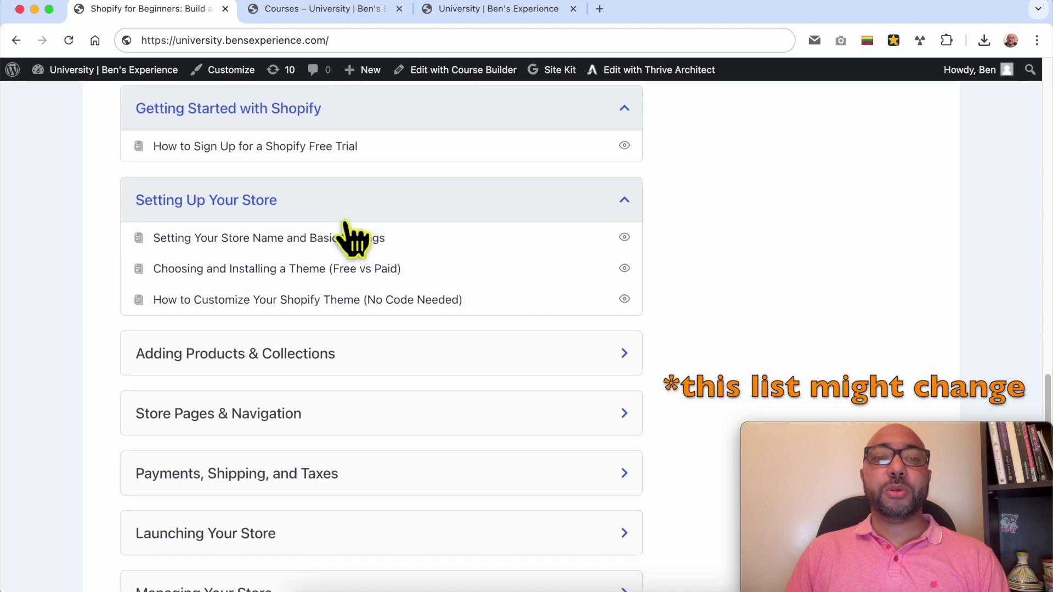
scroll(258, 324, down, 1)
click(228, 331)
scroll(265, 335, down, 2)
scroll(305, 258, down, 2)
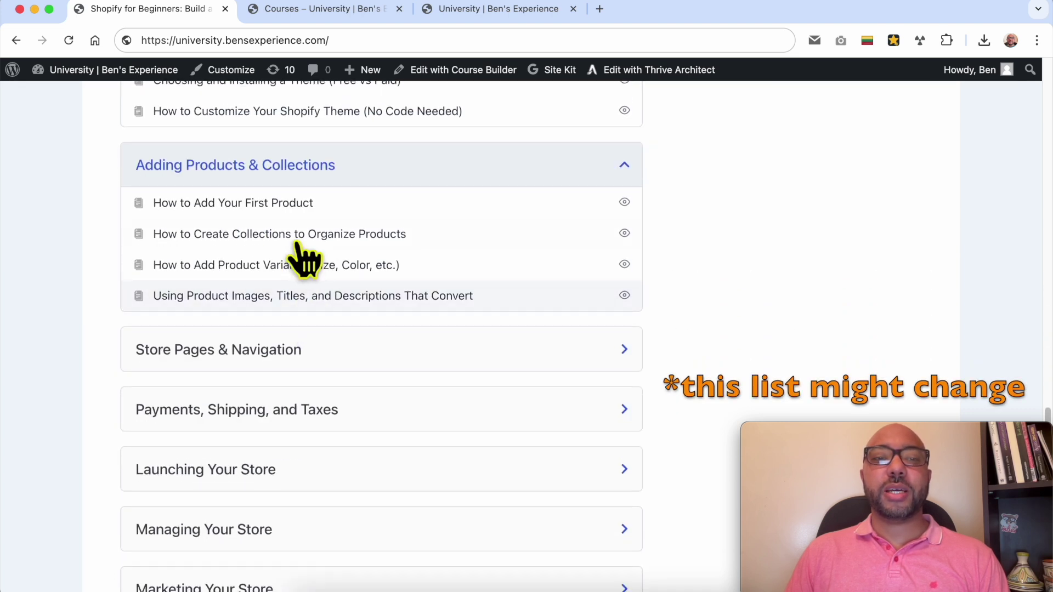
scroll(256, 328, down, 2)
click(239, 271)
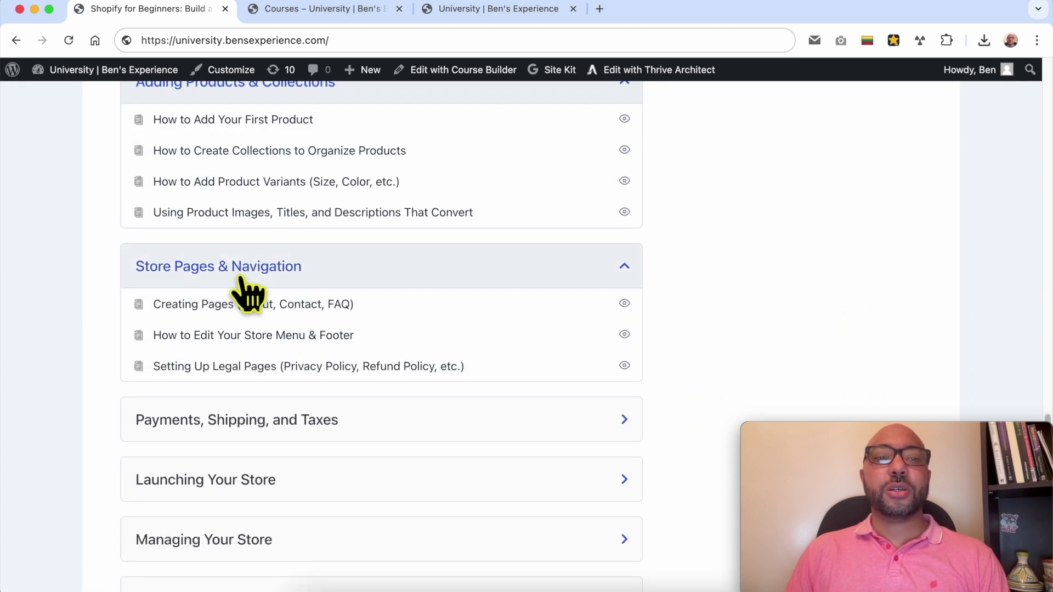
scroll(329, 292, down, 3)
click(284, 292)
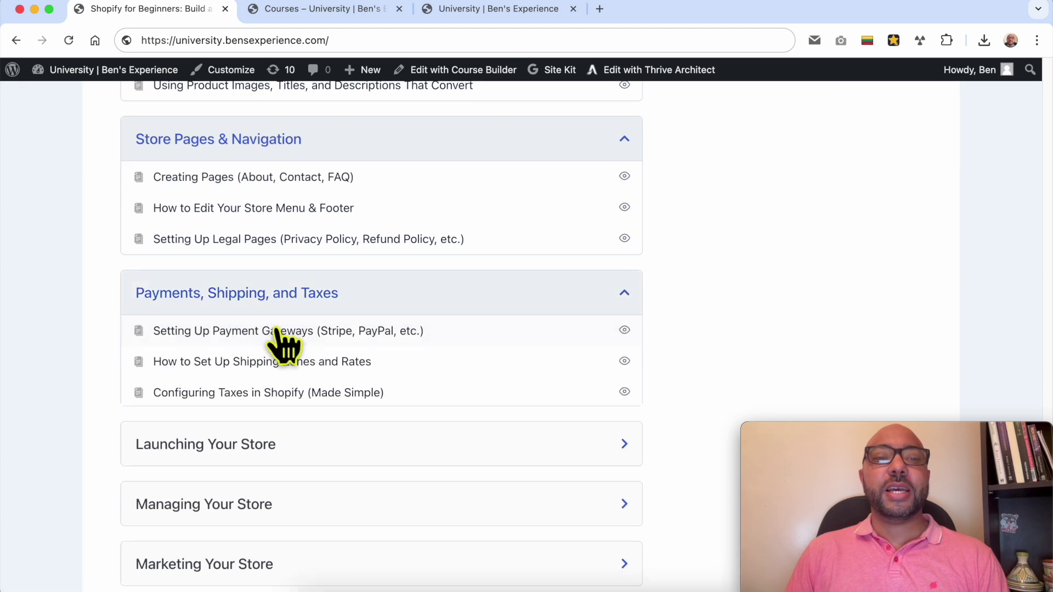
scroll(313, 342, down, 2)
click(284, 355)
scroll(320, 361, down, 3)
click(313, 409)
click(280, 472)
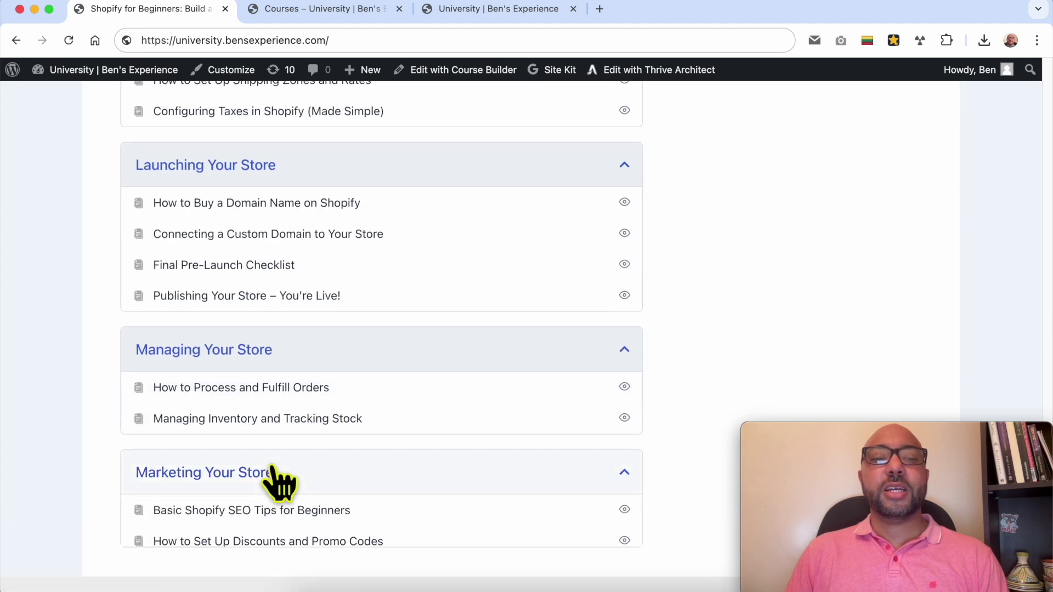
scroll(370, 482, down, 3)
Open the Courses catalogue in a new tab and switch between the Courses tabs
super+click(447, 444)
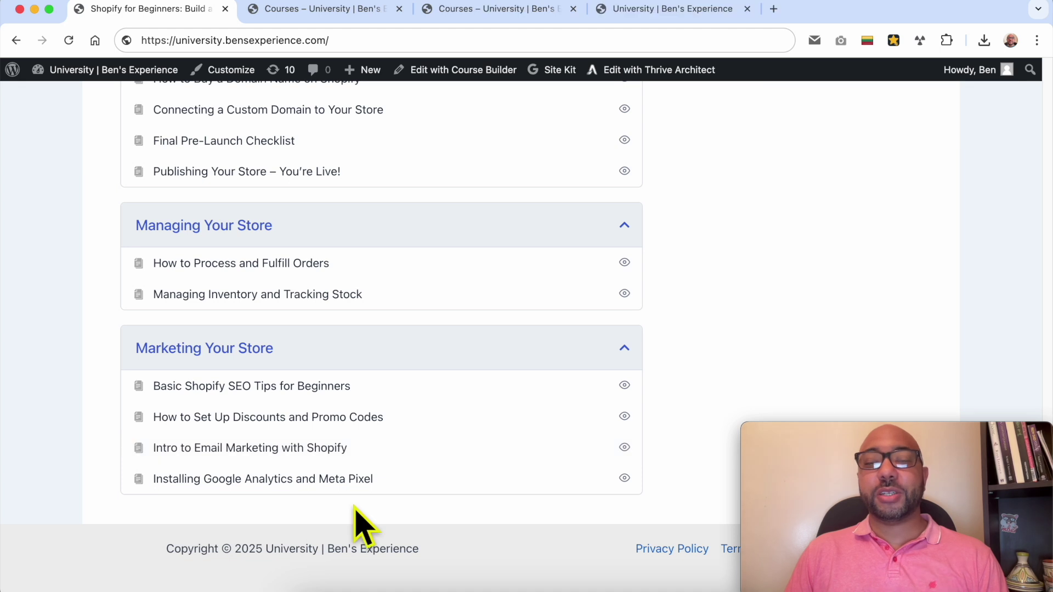
scroll(362, 522, up, 10)
scroll(360, 522, up, 10)
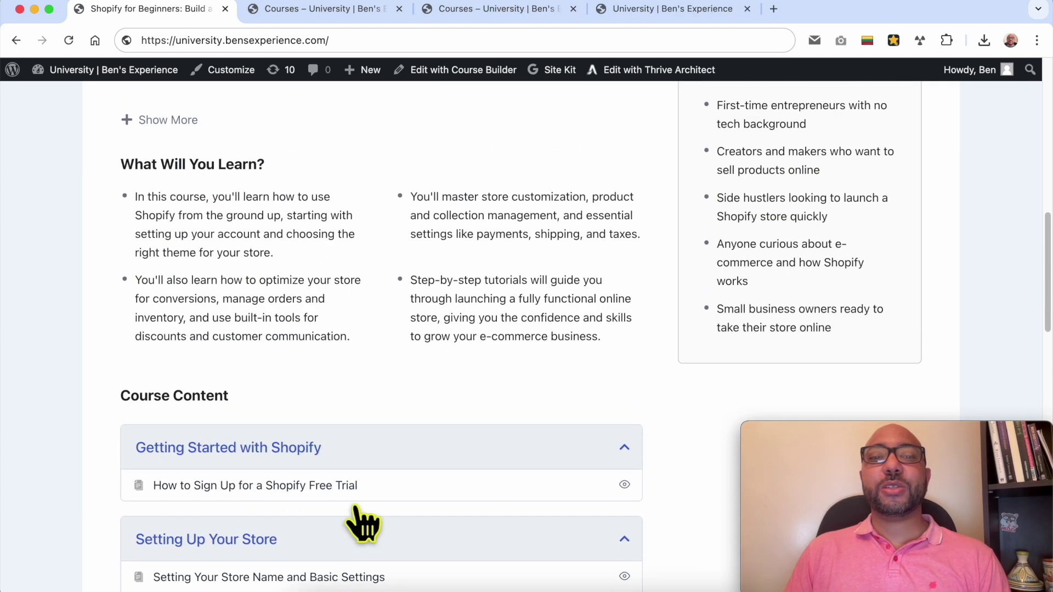
click(329, 9)
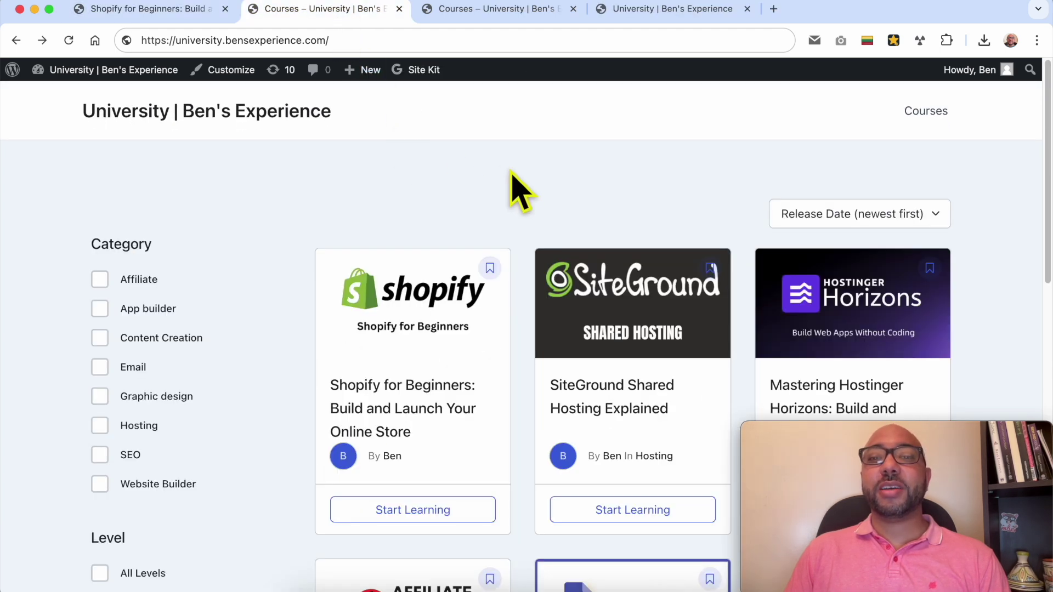
scroll(518, 189, down, 5)
scroll(518, 188, down, 3)
scroll(518, 188, down, 2)
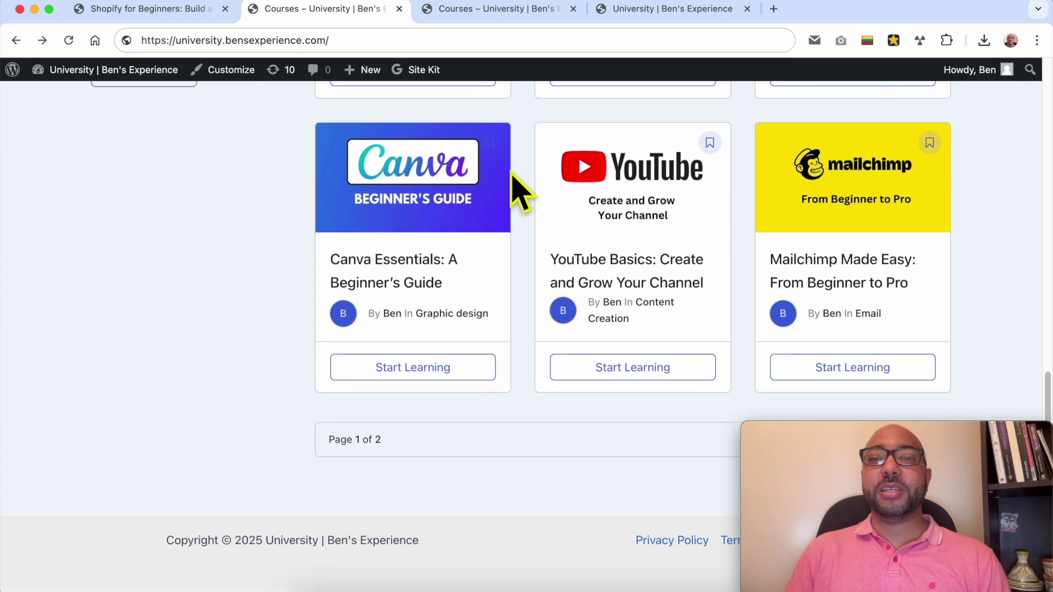
click(486, 11)
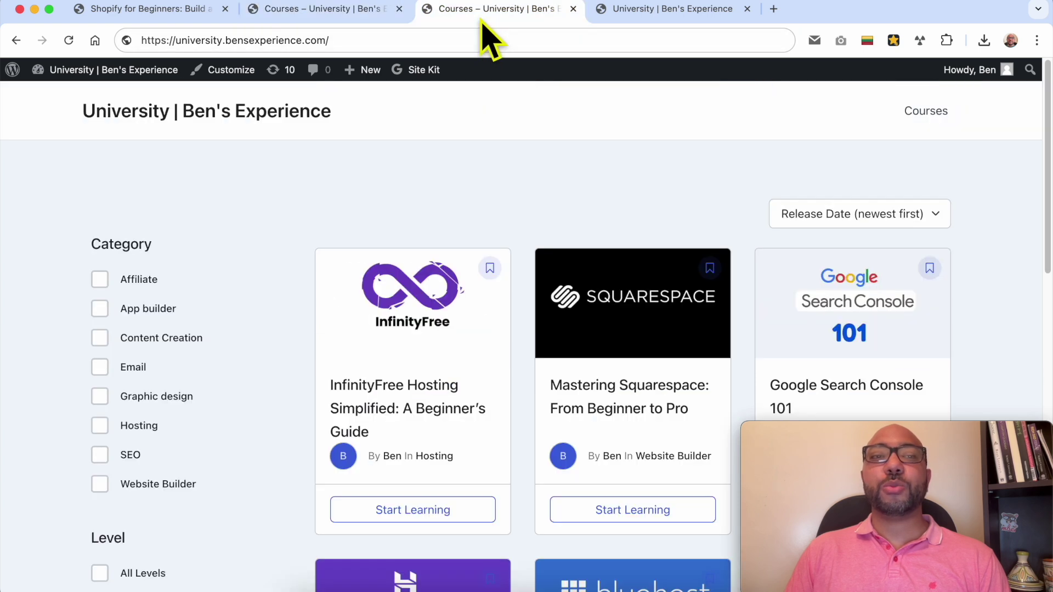
scroll(495, 165, down, 10)
scroll(497, 165, down, 2)
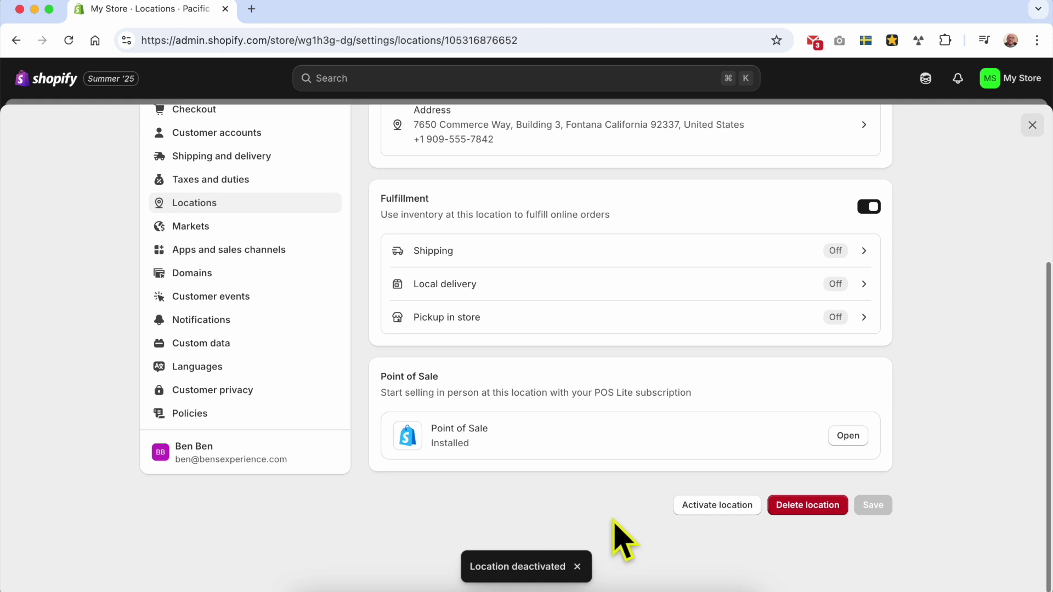
Permanently delete the Pacific Ship & Store location, confirming in the dialog
click(807, 505)
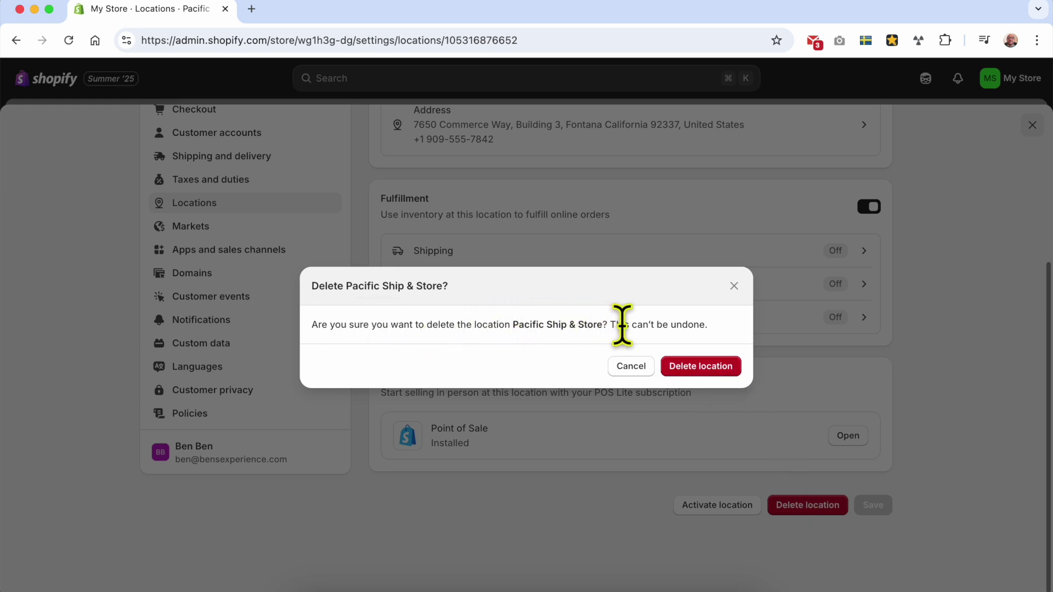
click(729, 371)
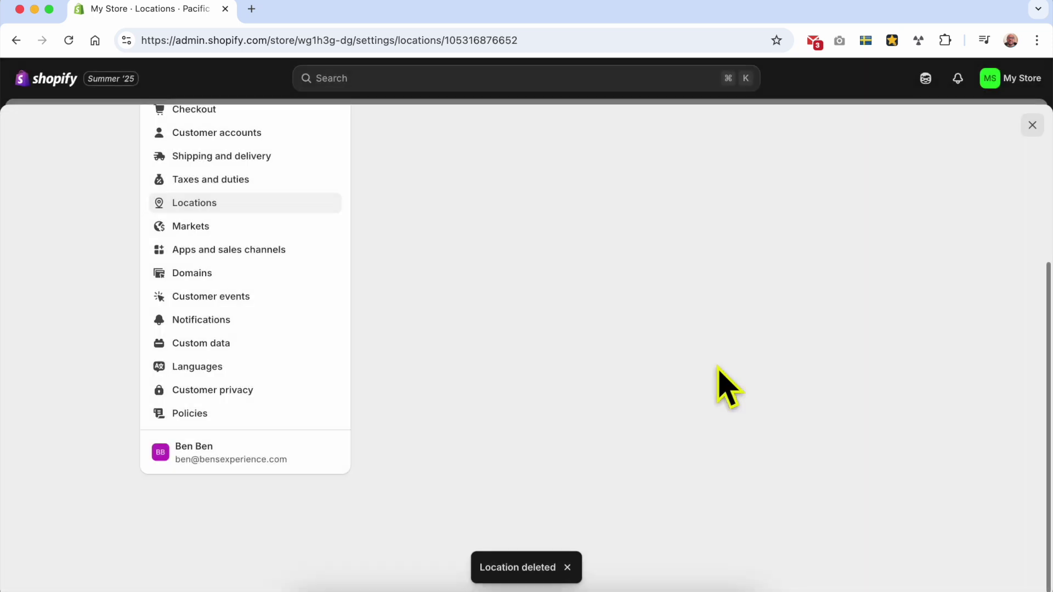
drag(479, 567, 557, 566)
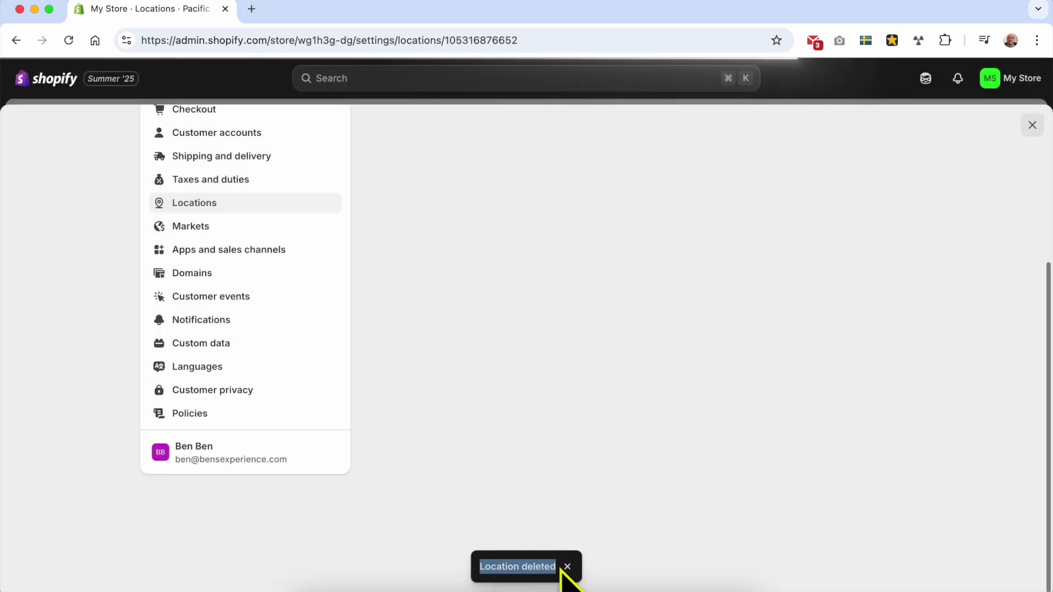